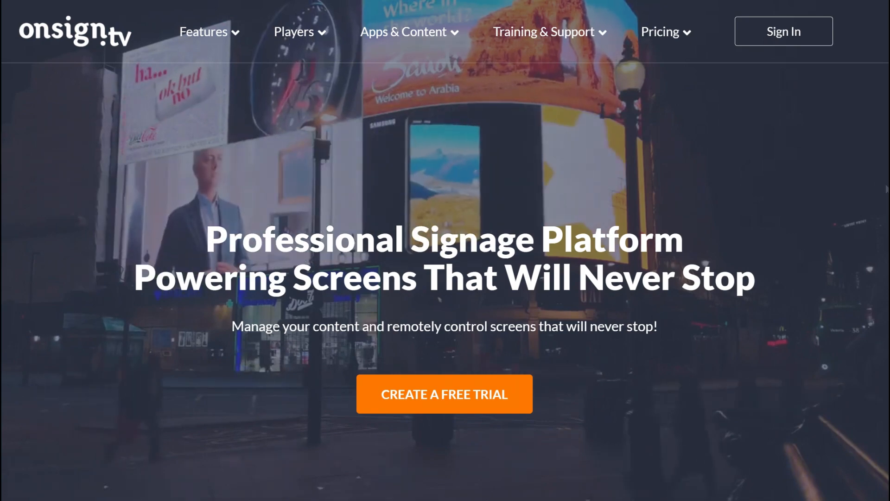
Sign in and start a New Report (Updated Format) playback report from the Reports page
{"action": "left_click", "coordinate": [801, 32]}
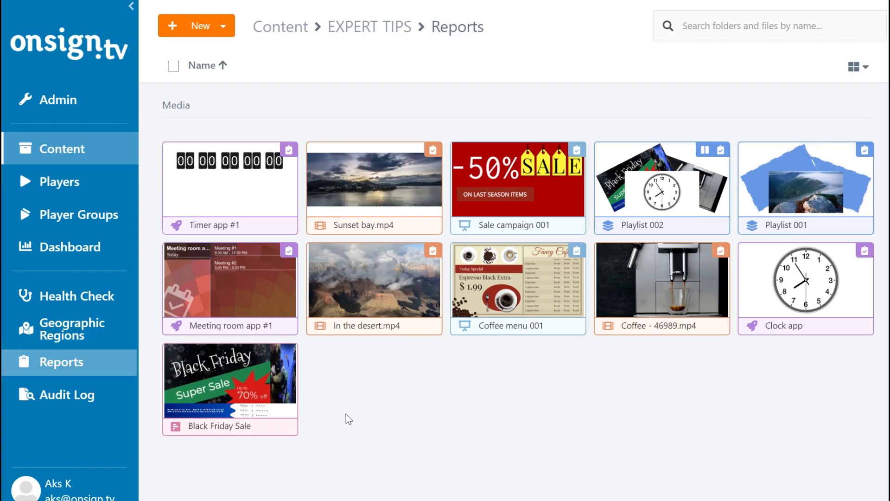
{"action": "left_click", "coordinate": [105, 368]}
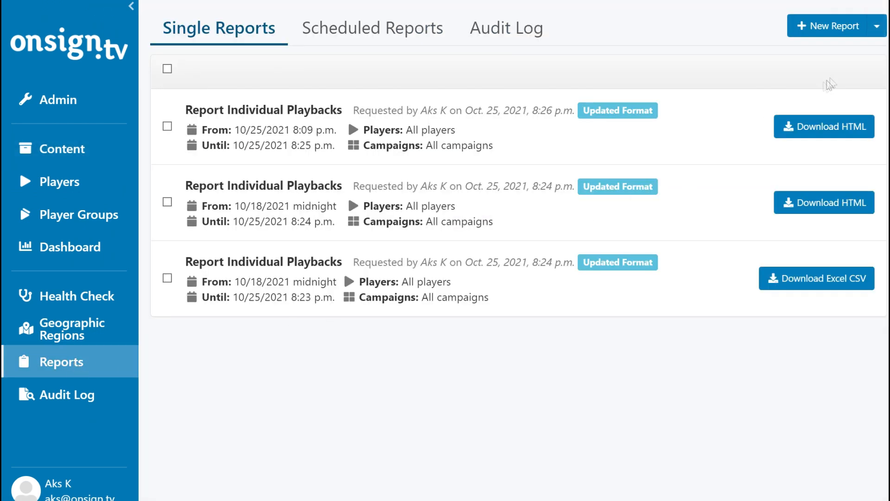
{"action": "left_click", "coordinate": [876, 27]}
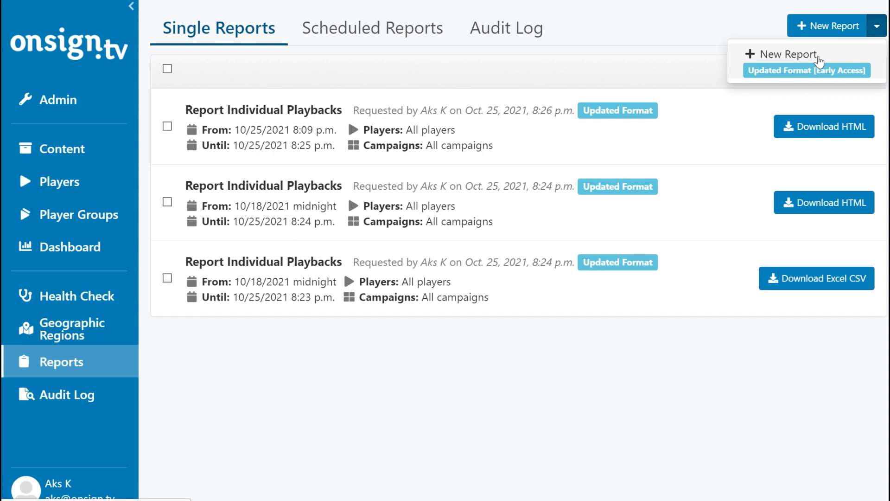
{"action": "left_click", "coordinate": [819, 59]}
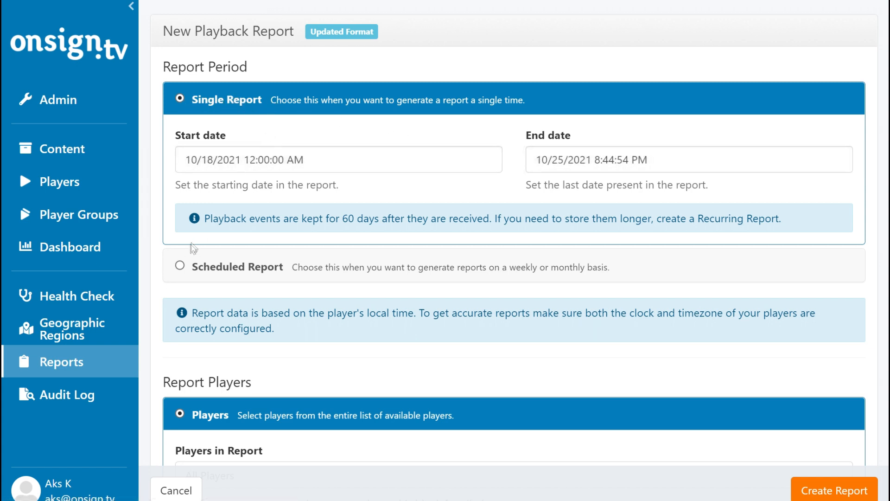
Make the report a Scheduled Report and scroll down to the Report Players section
{"action": "left_click", "coordinate": [180, 266]}
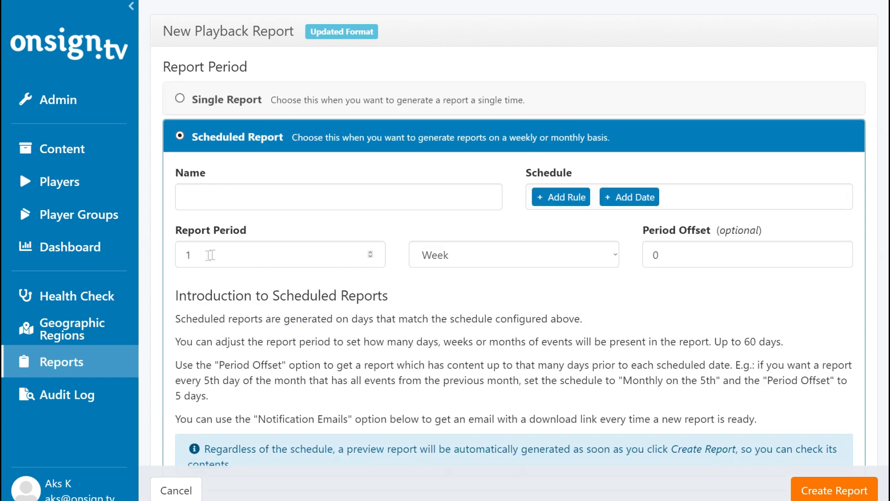
{"action": "scroll", "coordinate": [419, 233], "scroll_direction": "down", "scroll_amount": 1}
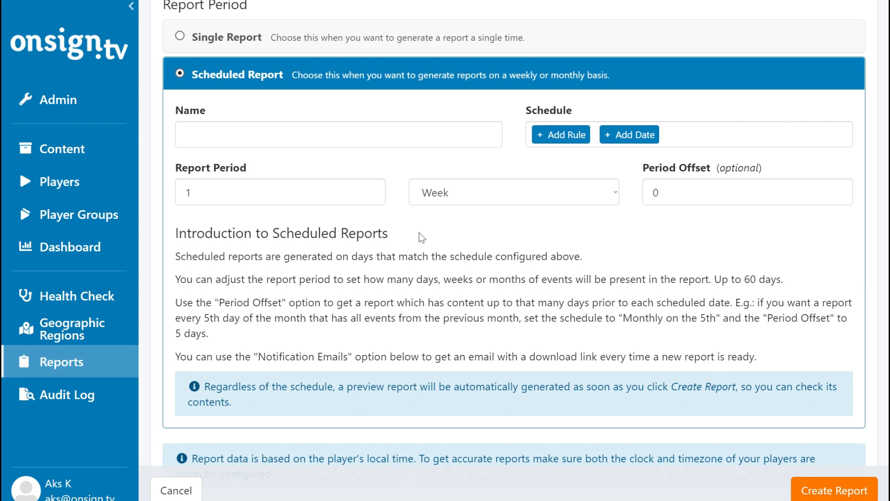
{"action": "scroll", "coordinate": [419, 233], "scroll_direction": "down", "scroll_amount": 3}
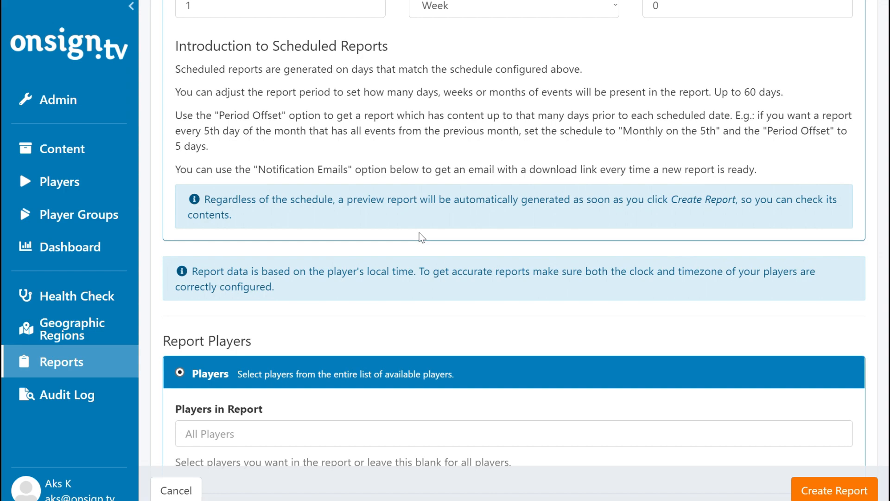
{"action": "scroll", "coordinate": [419, 232], "scroll_direction": "down", "scroll_amount": 3}
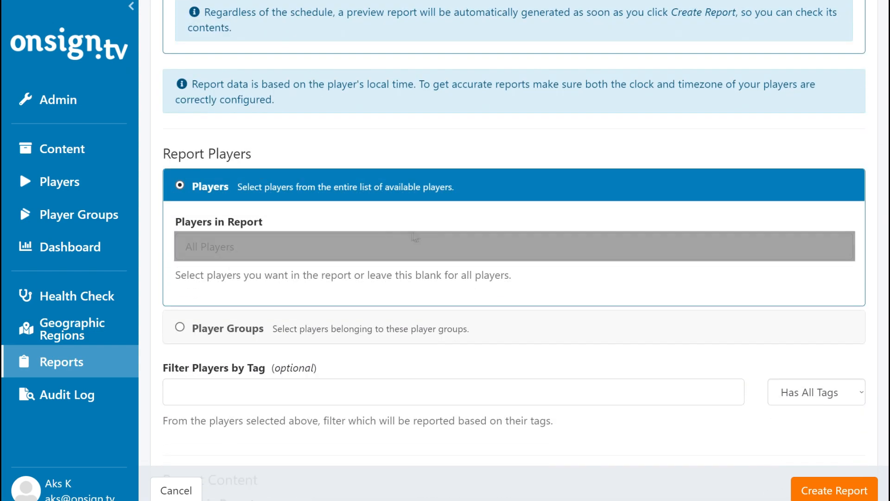
Add Main player as the only player in the report
{"action": "left_click", "coordinate": [332, 245]}
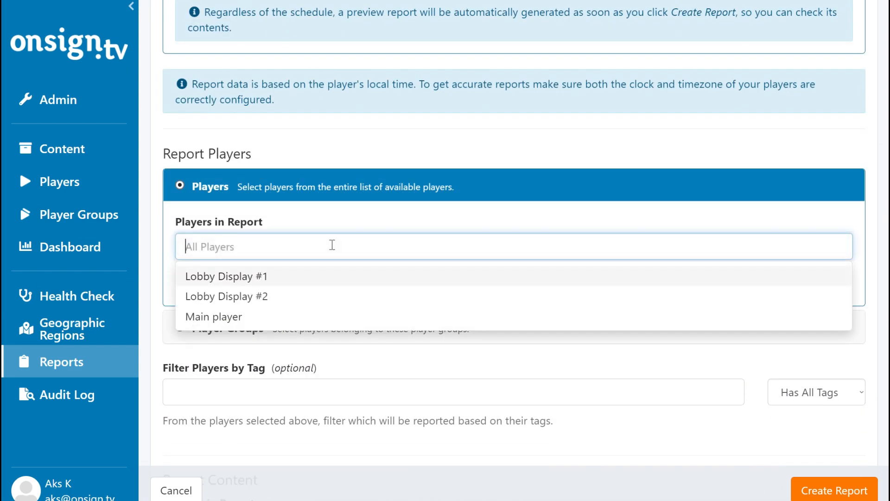
{"action": "left_click", "coordinate": [236, 319]}
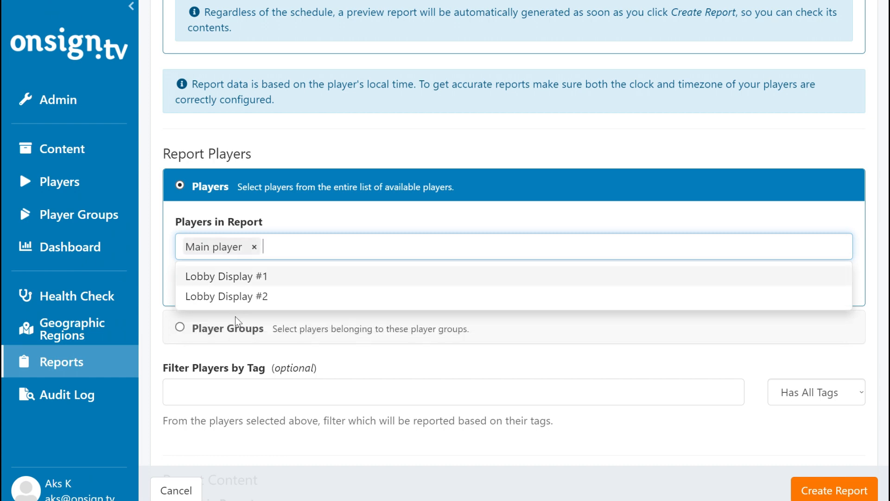
{"action": "left_click", "coordinate": [296, 213]}
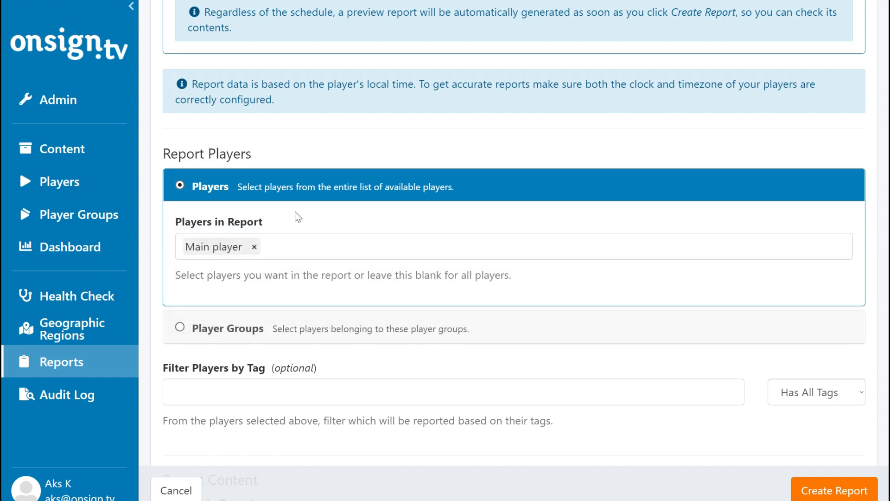
Try the Test device and social media player tags, remove them, and keep Has All Tags matching
{"action": "scroll", "coordinate": [294, 212], "scroll_direction": "down", "scroll_amount": 1}
{"action": "left_click", "coordinate": [287, 330]}
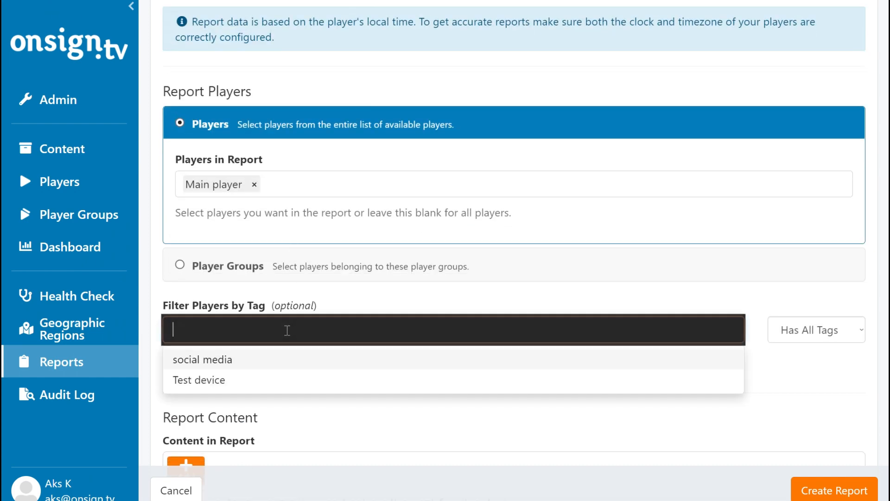
{"action": "left_click", "coordinate": [274, 378]}
{"action": "left_click", "coordinate": [277, 361]}
{"action": "left_click", "coordinate": [320, 330]}
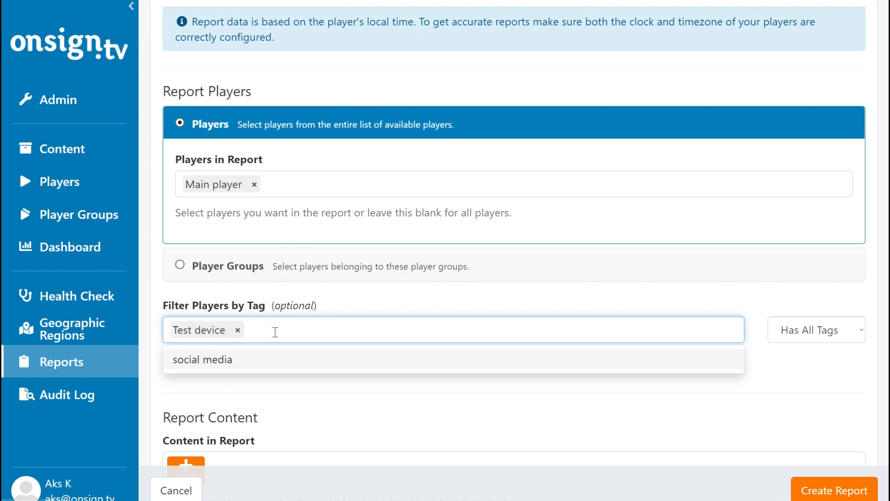
{"action": "left_click", "coordinate": [238, 330]}
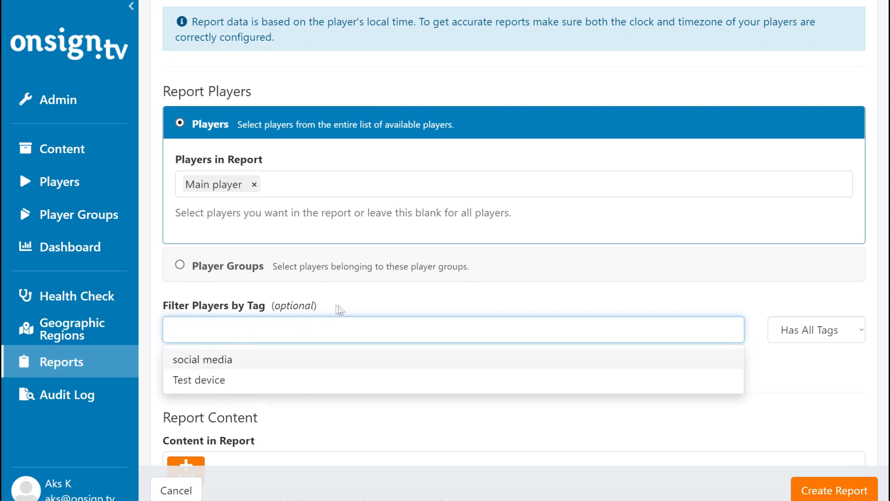
{"action": "left_click", "coordinate": [862, 329]}
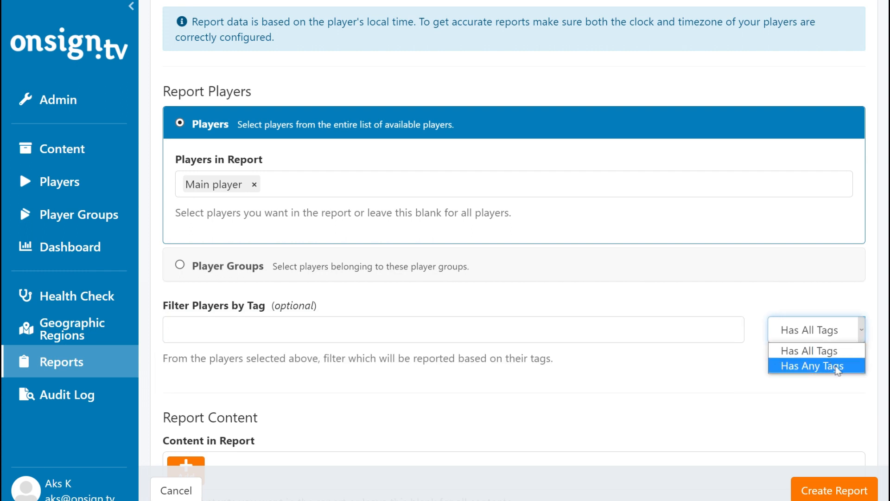
{"action": "left_click", "coordinate": [738, 295]}
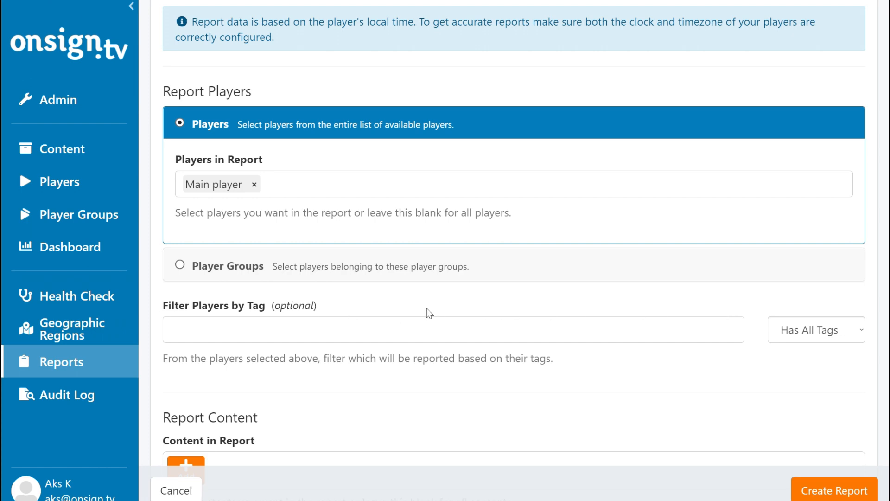
{"action": "scroll", "coordinate": [427, 309], "scroll_direction": "down", "scroll_amount": 5}
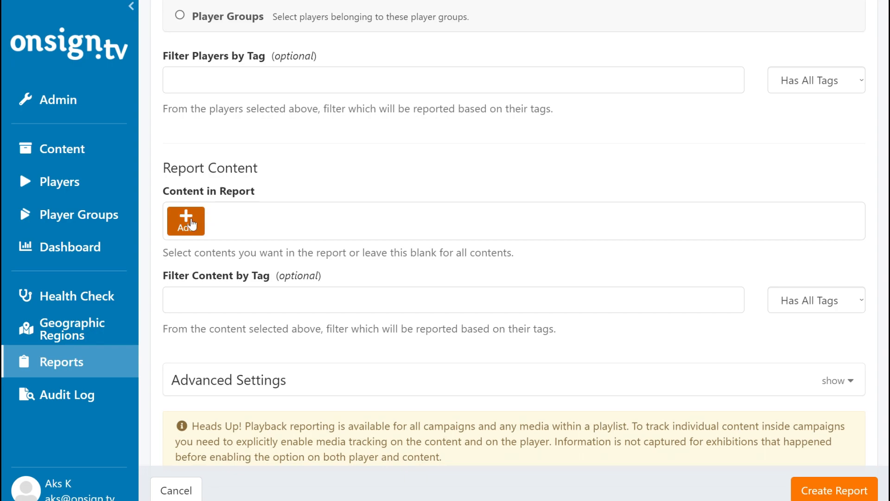
In the content picker, mark Timer app #1, Sunset bay.mp4, Sale campaign 001, Playlist 002, Playlist 001 and Meeting room app #1
{"action": "left_click", "coordinate": [191, 224]}
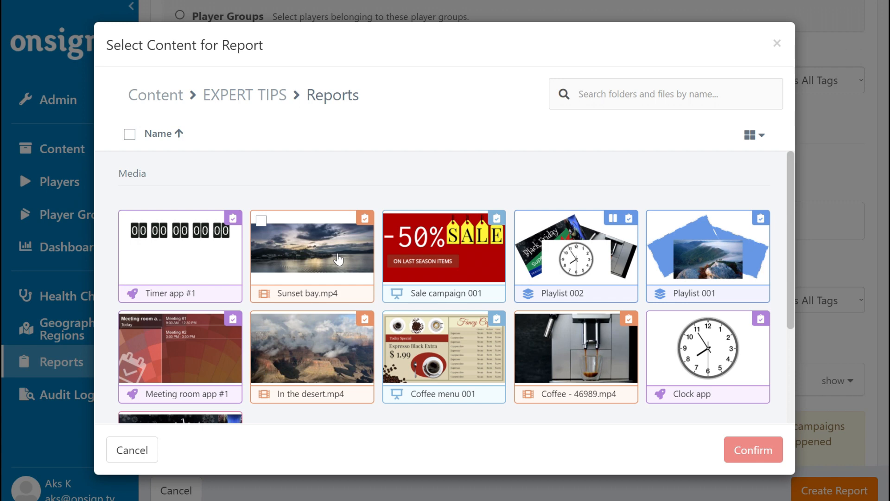
{"action": "scroll", "coordinate": [290, 183], "scroll_direction": "down", "scroll_amount": 1}
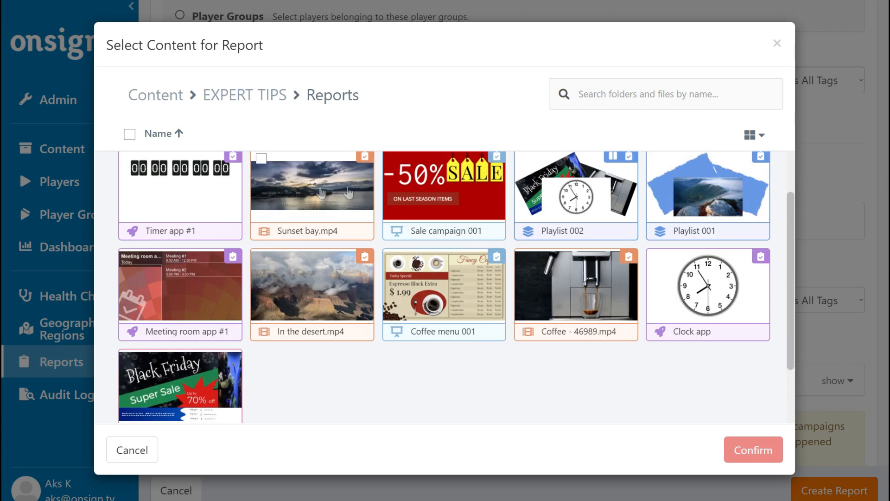
{"action": "scroll", "coordinate": [381, 252], "scroll_direction": "up", "scroll_amount": 1}
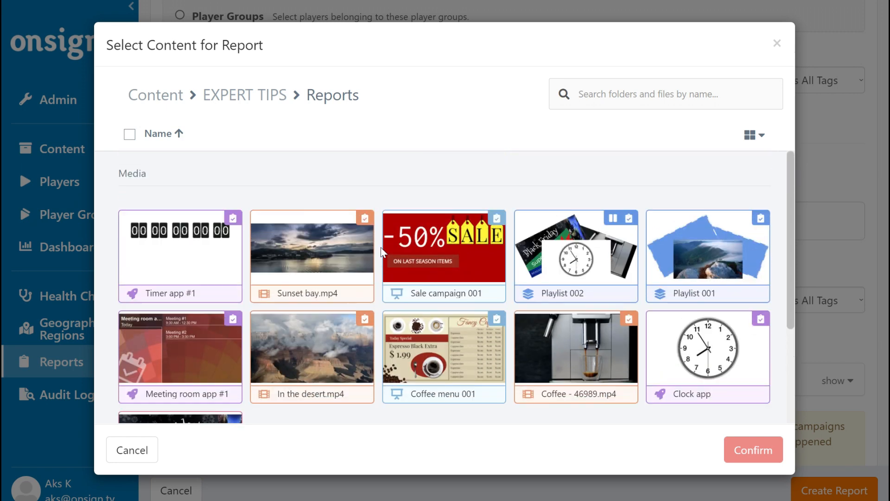
{"action": "left_click", "coordinate": [129, 221]}
{"action": "left_click", "coordinate": [261, 223]}
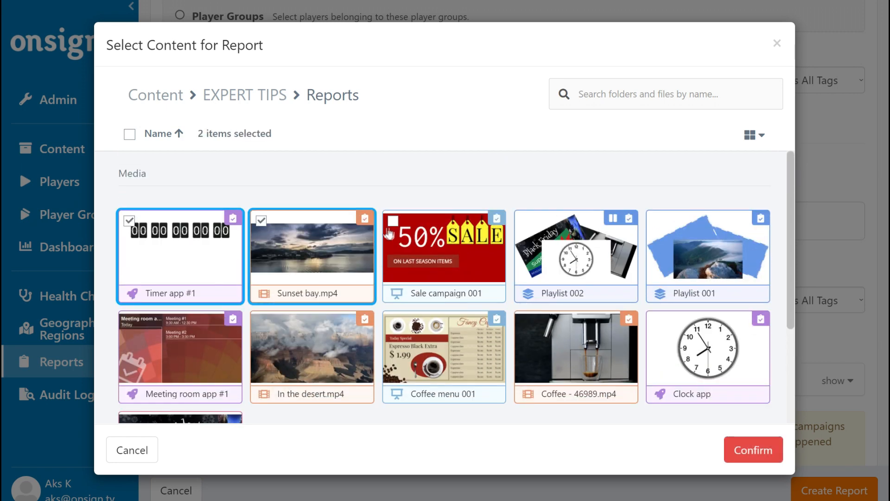
{"action": "left_click", "coordinate": [394, 223]}
{"action": "left_click", "coordinate": [525, 221]}
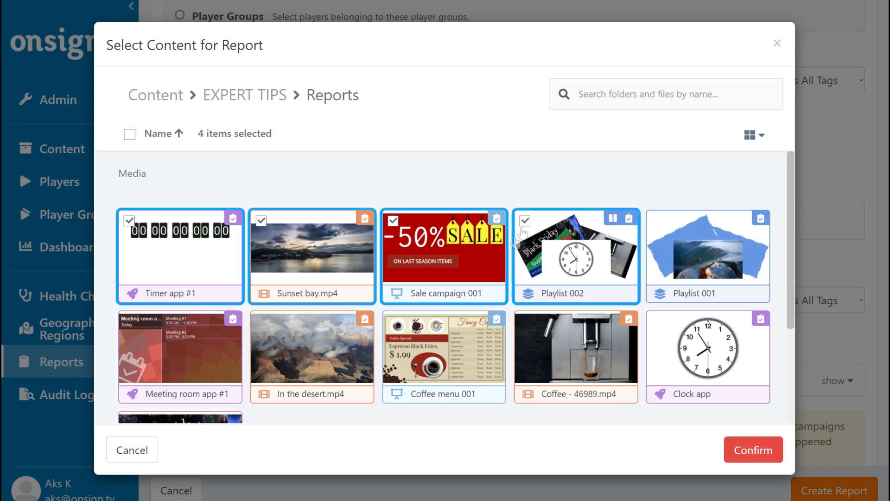
{"action": "left_click", "coordinate": [659, 222]}
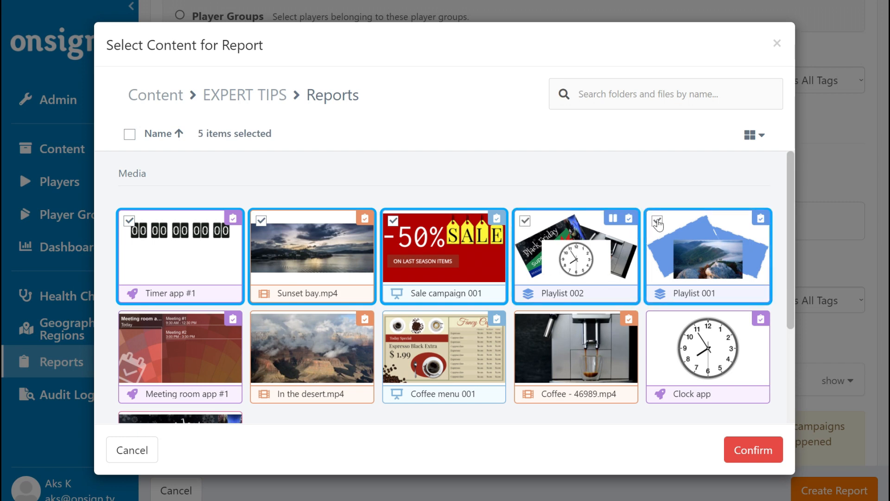
{"action": "scroll", "coordinate": [162, 267], "scroll_direction": "down", "scroll_amount": 1}
{"action": "left_click", "coordinate": [130, 258]}
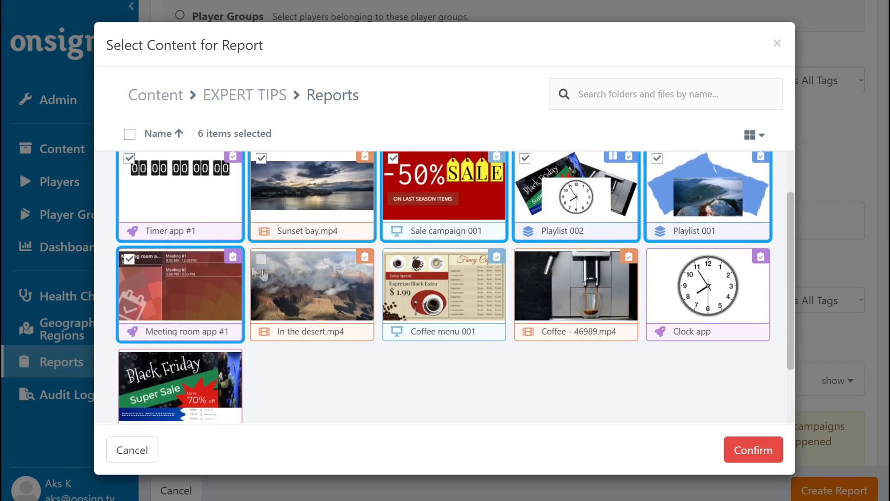
{"action": "scroll", "coordinate": [351, 272], "scroll_direction": "up", "scroll_amount": 1}
Try filtering content by type, then close the picker without adding any content
{"action": "left_click", "coordinate": [613, 97]}
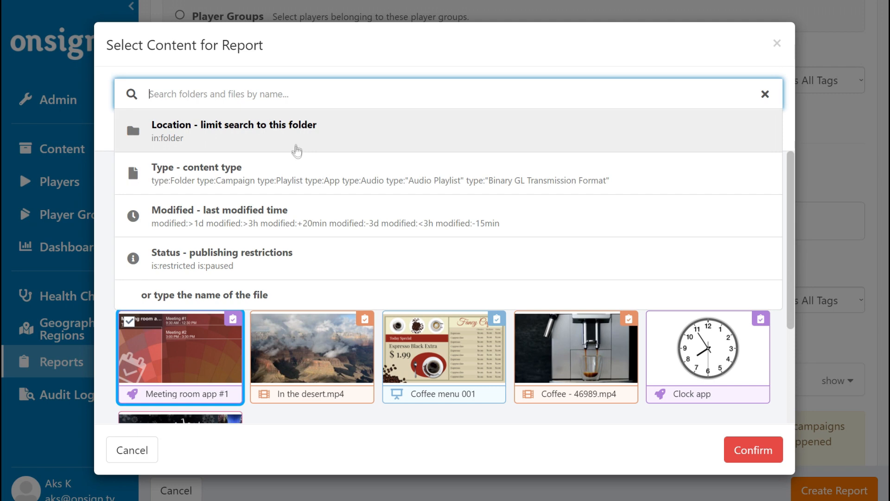
{"action": "left_click", "coordinate": [302, 177]}
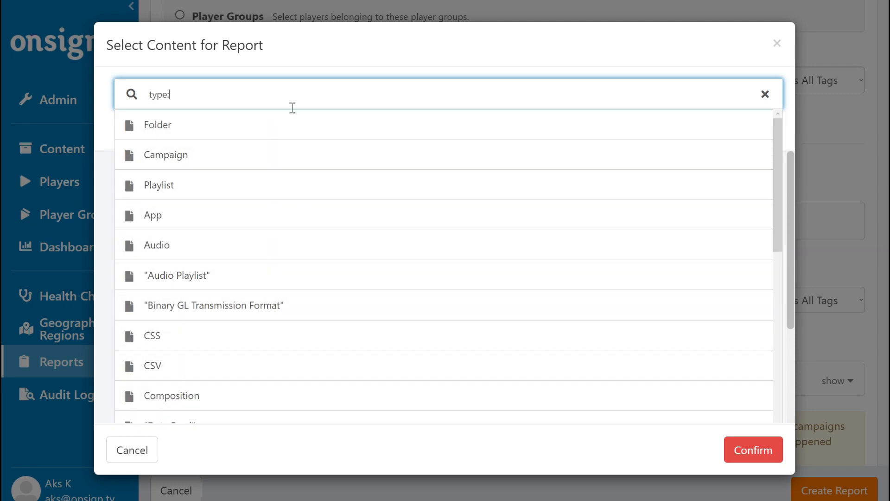
{"action": "left_click", "coordinate": [292, 90]}
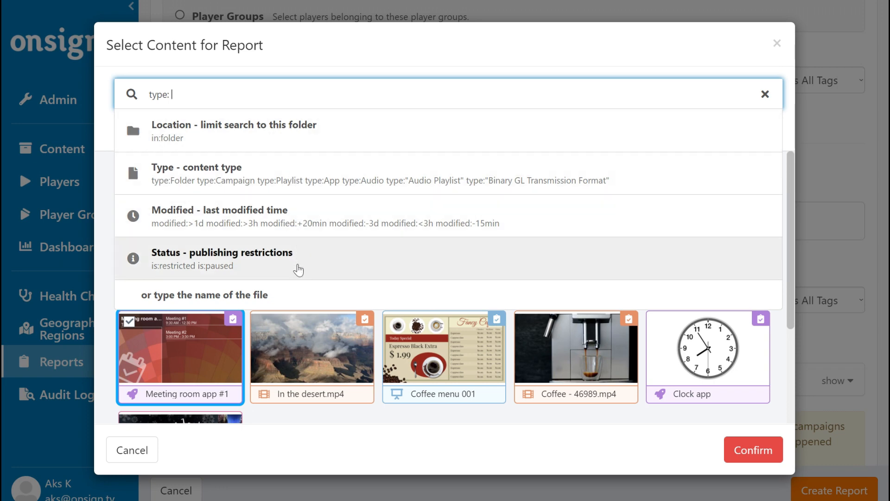
{"action": "left_click", "coordinate": [359, 412]}
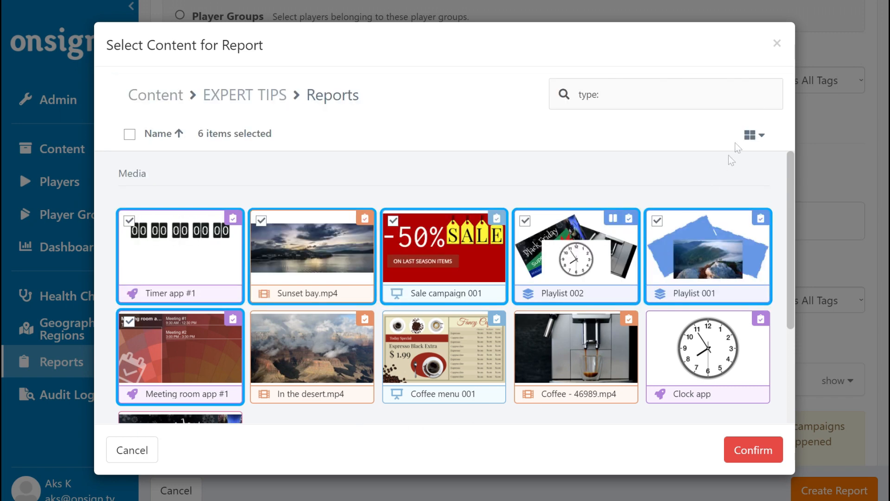
{"action": "left_click", "coordinate": [777, 44]}
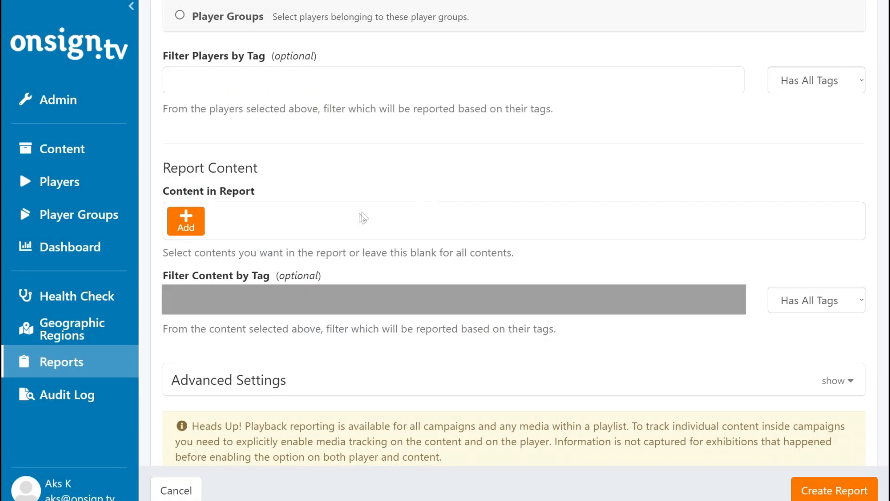
Leave the content tag filter empty with matching kept at Has All Tags
{"action": "left_click", "coordinate": [267, 302]}
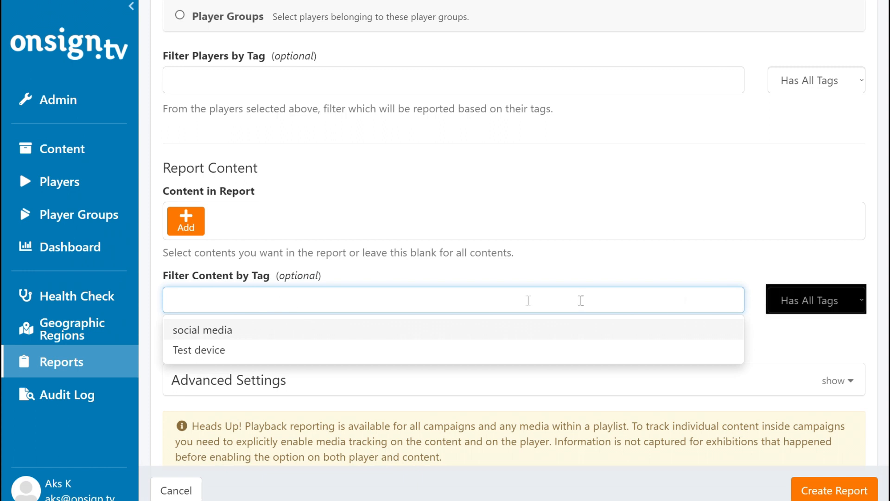
{"action": "left_click", "coordinate": [862, 300]}
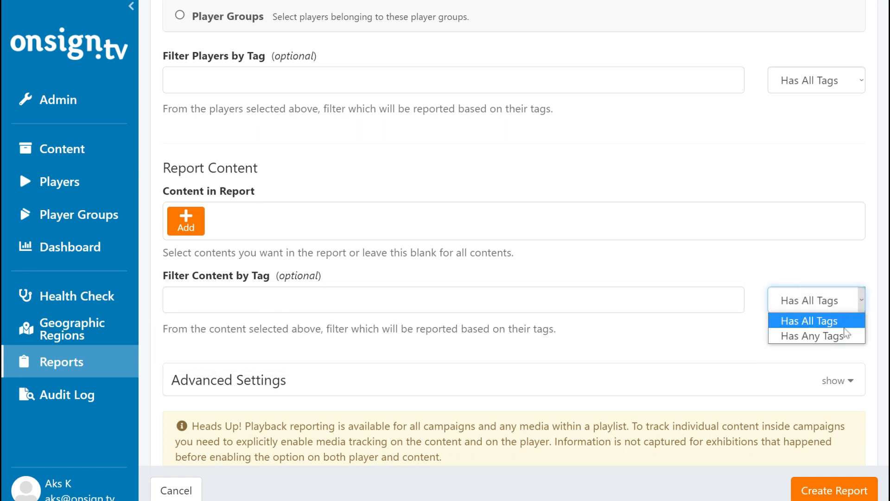
{"action": "left_click", "coordinate": [601, 324]}
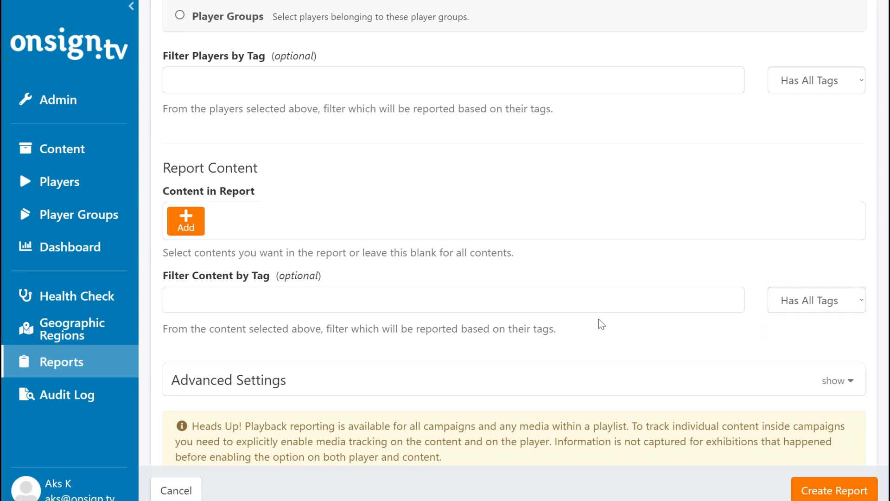
{"action": "scroll", "coordinate": [598, 318], "scroll_direction": "down", "scroll_amount": 4}
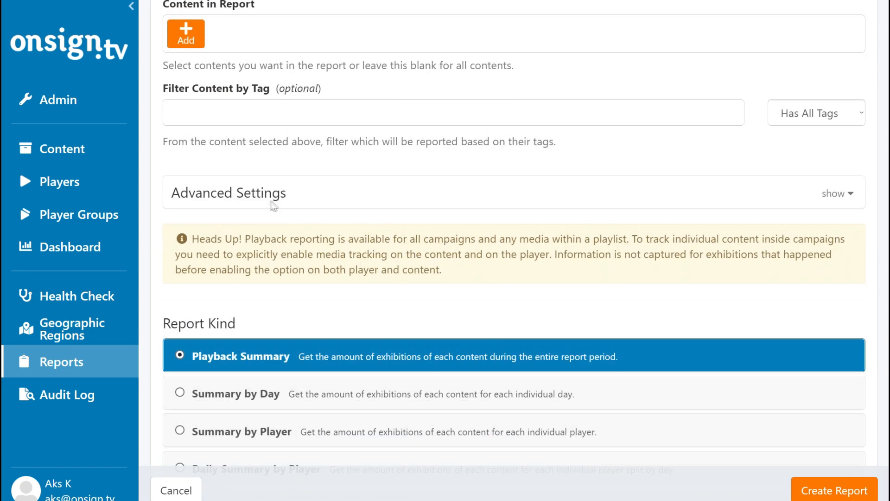
Expand Advanced Settings and restrict the content type to Image and Video
{"action": "left_click", "coordinate": [255, 197]}
{"action": "scroll", "coordinate": [338, 161], "scroll_direction": "down", "scroll_amount": 1}
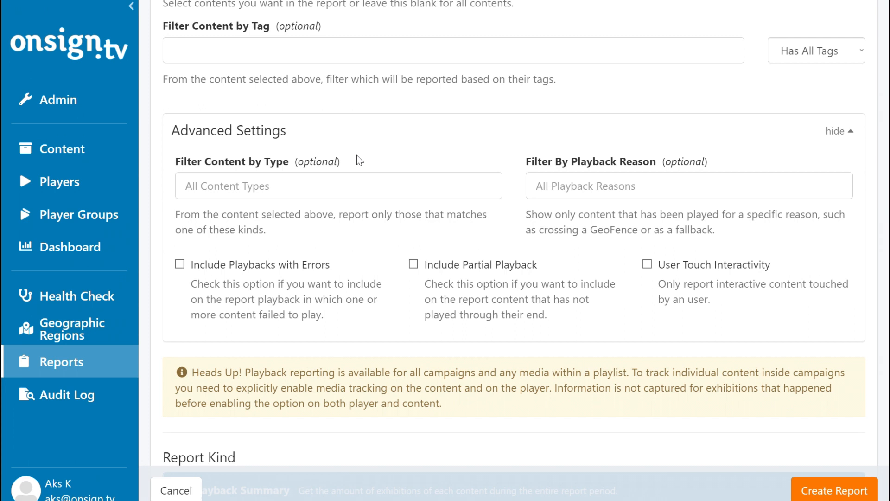
{"action": "left_click", "coordinate": [346, 186]}
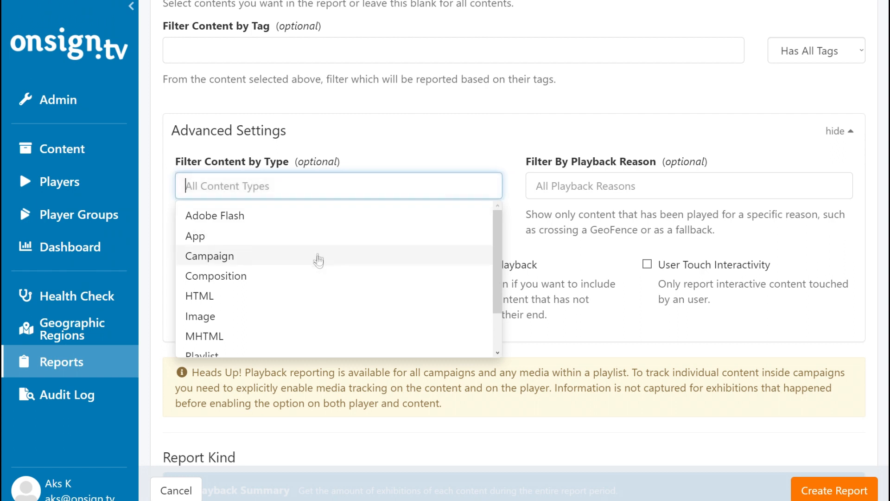
{"action": "left_click", "coordinate": [296, 320]}
{"action": "scroll", "coordinate": [294, 318], "scroll_direction": "down", "scroll_amount": 2}
{"action": "left_click", "coordinate": [295, 344]}
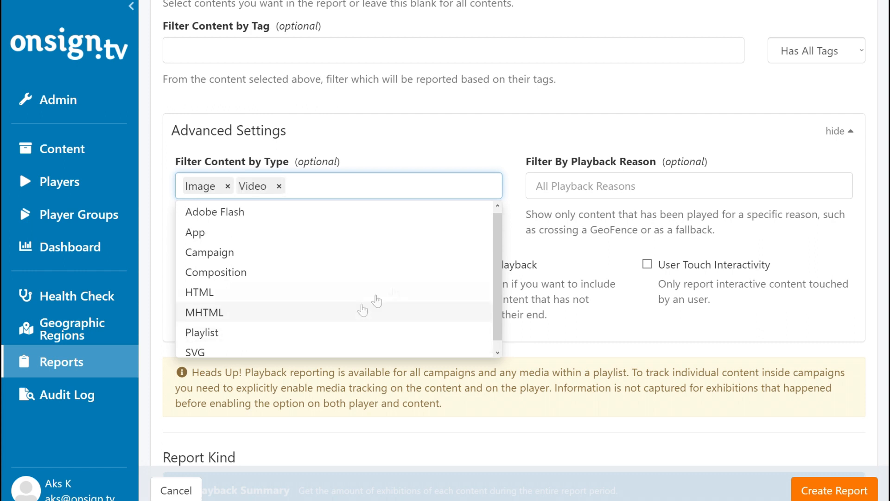
Set the playback reason to On Touch Interaction and include playbacks with errors
{"action": "left_click", "coordinate": [566, 182]}
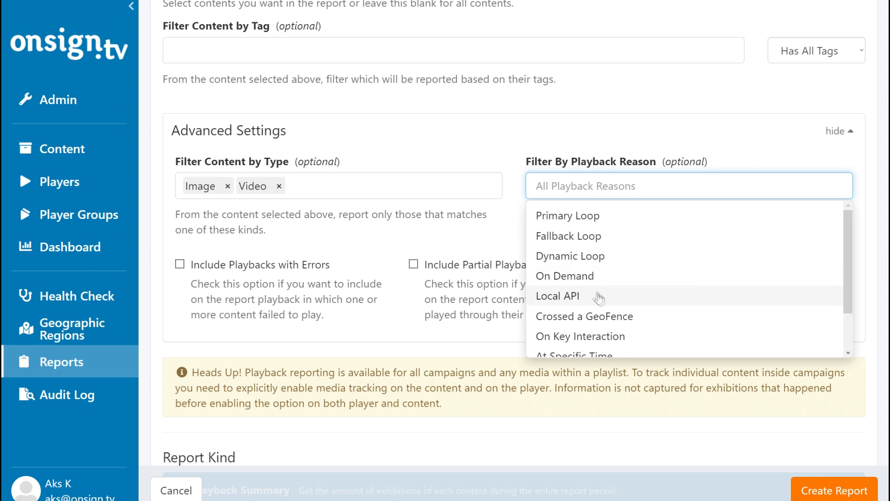
{"action": "scroll", "coordinate": [622, 299], "scroll_direction": "down", "scroll_amount": 1}
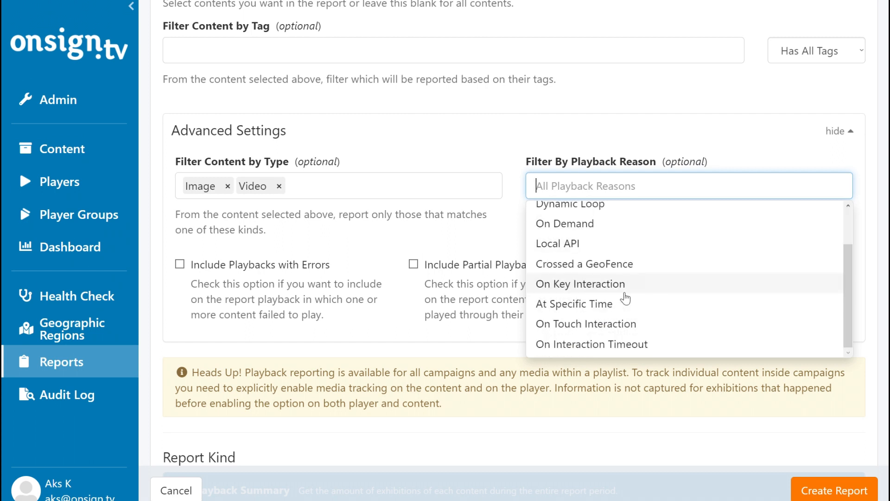
{"action": "left_click", "coordinate": [624, 324]}
{"action": "left_click", "coordinate": [513, 191]}
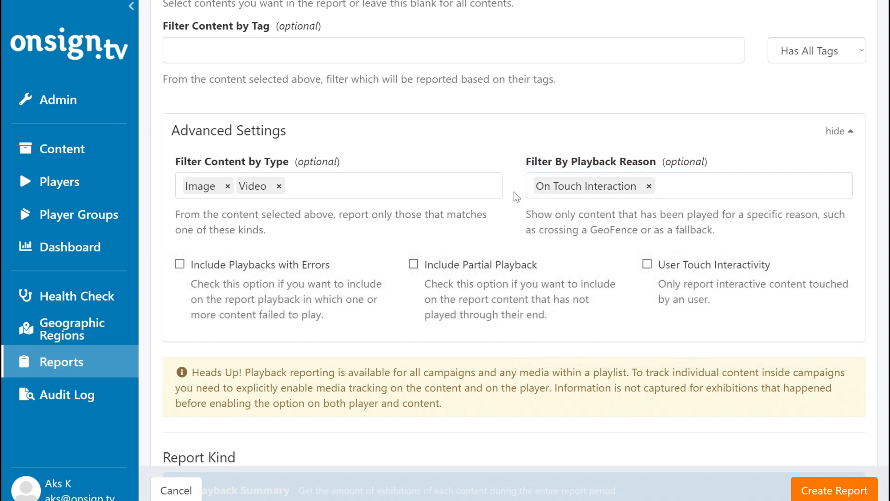
{"action": "left_click", "coordinate": [179, 265]}
Tick Include Partial Playback so all three advanced inclusion options are checked
{"action": "left_click", "coordinate": [414, 265]}
{"action": "scroll", "coordinate": [485, 242], "scroll_direction": "down", "scroll_amount": 3}
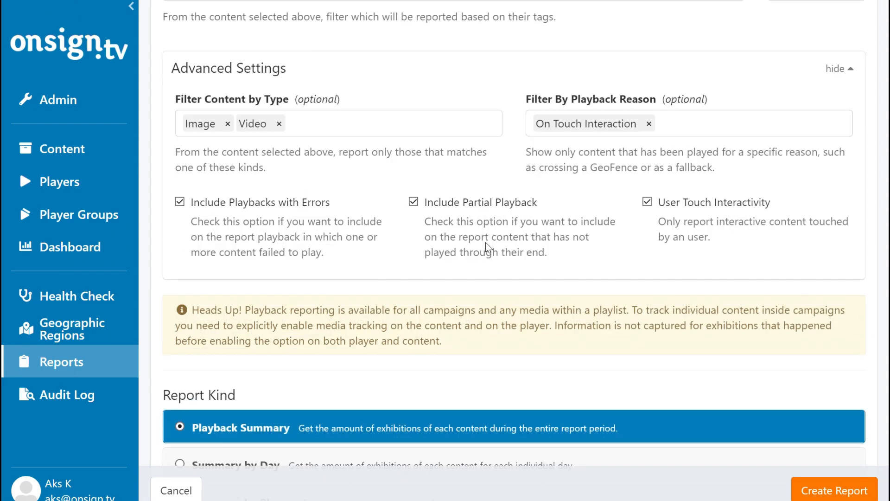
{"action": "scroll", "coordinate": [485, 242], "scroll_direction": "down", "scroll_amount": 4}
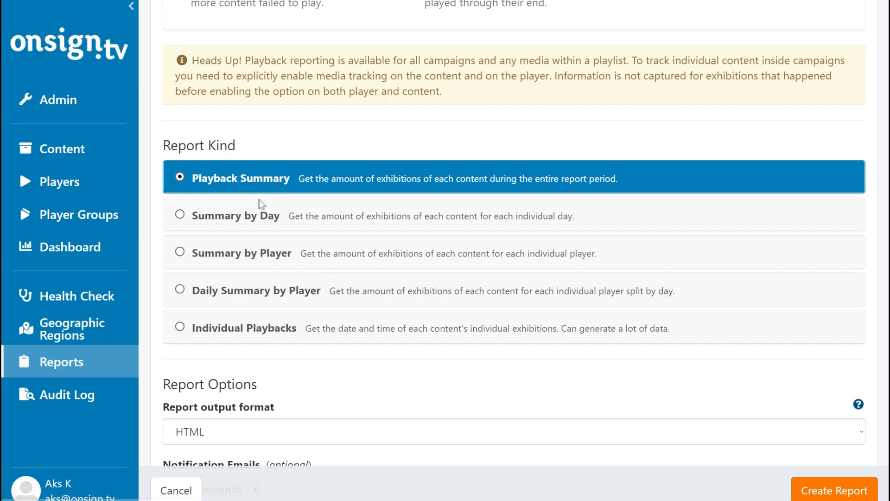
Cycle through the report kinds and settle on Individual Playbacks
{"action": "left_click", "coordinate": [250, 224]}
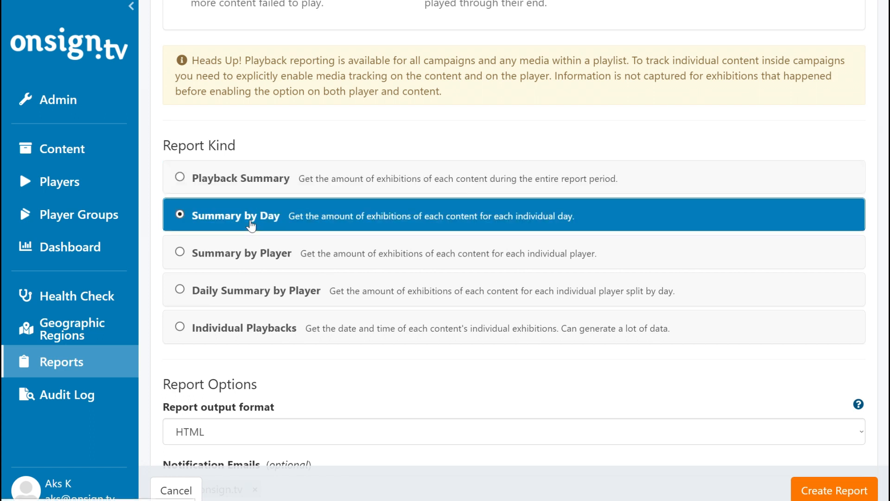
{"action": "left_click", "coordinate": [253, 256]}
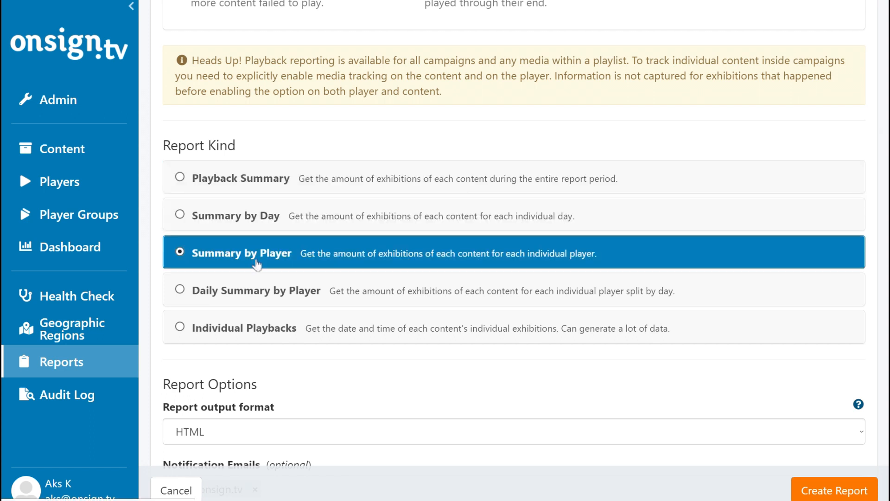
{"action": "left_click", "coordinate": [261, 294]}
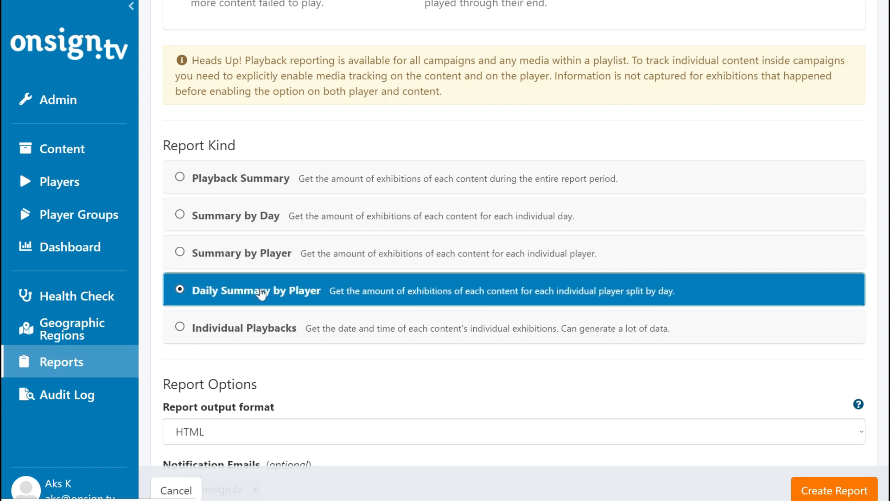
{"action": "left_click", "coordinate": [260, 333]}
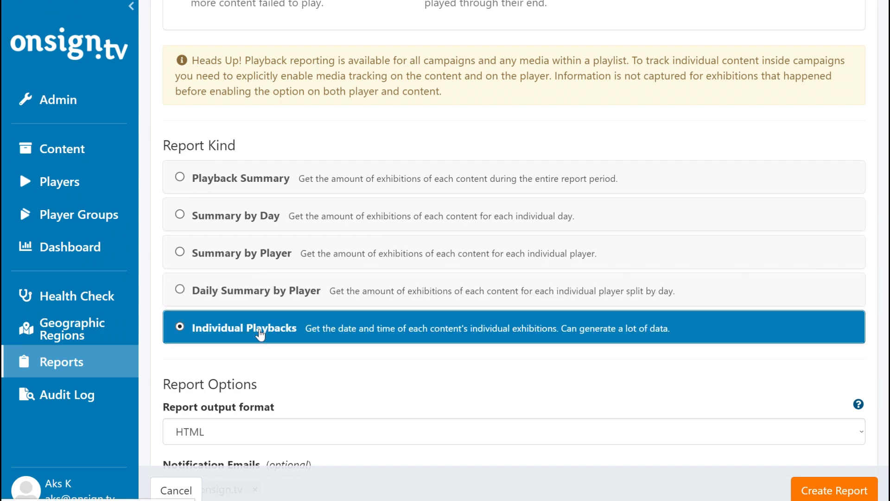
{"action": "scroll", "coordinate": [260, 333], "scroll_direction": "down", "scroll_amount": 2}
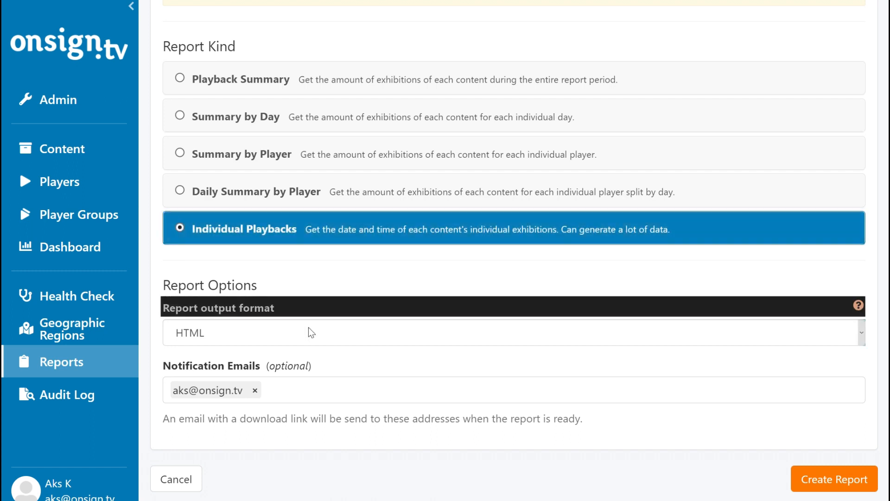
Set the output format to Excel CSV and add Duration and Playback Reason columns
{"action": "left_click", "coordinate": [308, 328]}
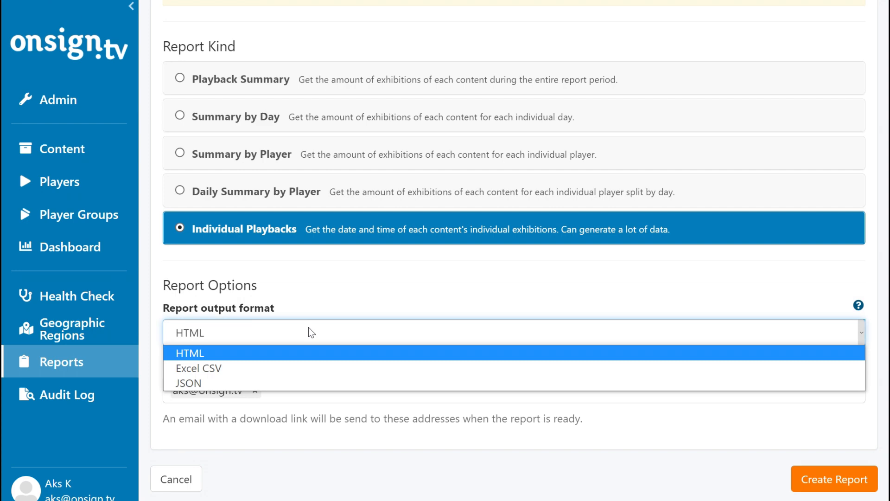
{"action": "left_click", "coordinate": [300, 369]}
{"action": "scroll", "coordinate": [297, 366], "scroll_direction": "down", "scroll_amount": 2}
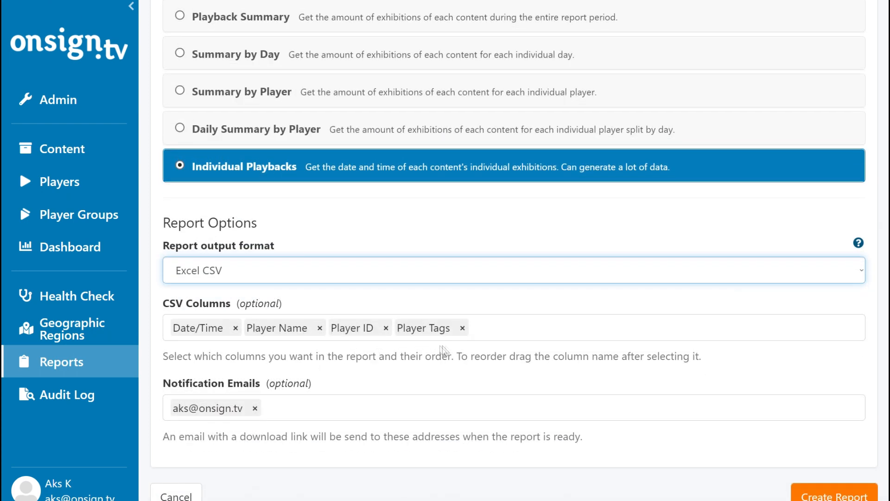
{"action": "left_click", "coordinate": [479, 330]}
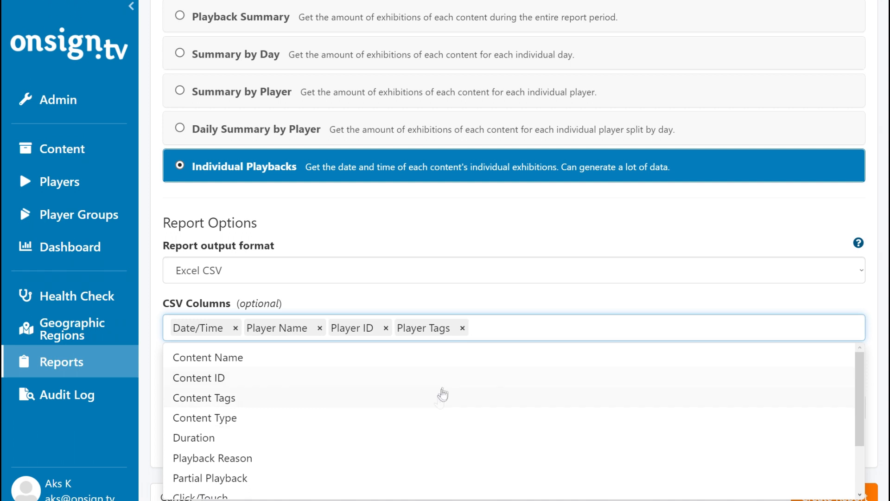
{"action": "left_click", "coordinate": [425, 439]}
{"action": "left_click", "coordinate": [427, 438]}
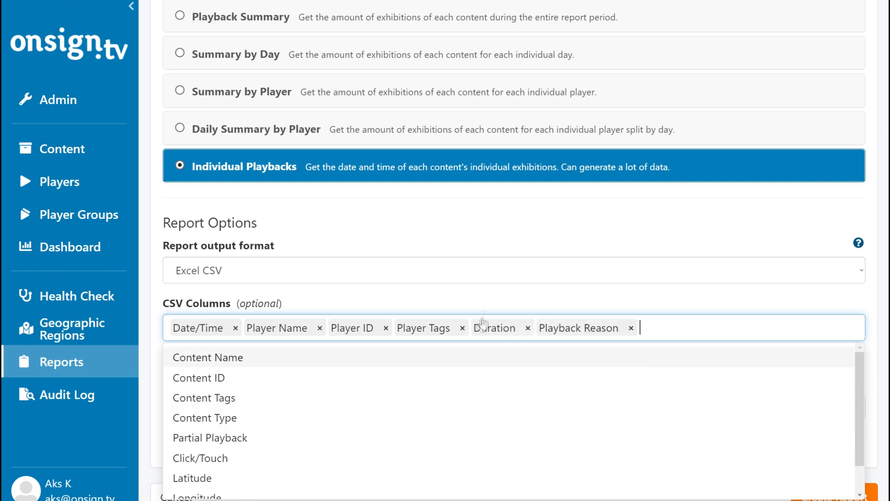
{"action": "left_click", "coordinate": [491, 300]}
Reorder CSV columns so Player ID and Player Tags come right after Date/Time
{"action": "left_click_drag", "start_coordinate": [342, 327], "coordinate": [273, 328]}
{"action": "left_click_drag", "start_coordinate": [427, 327], "coordinate": [367, 330]}
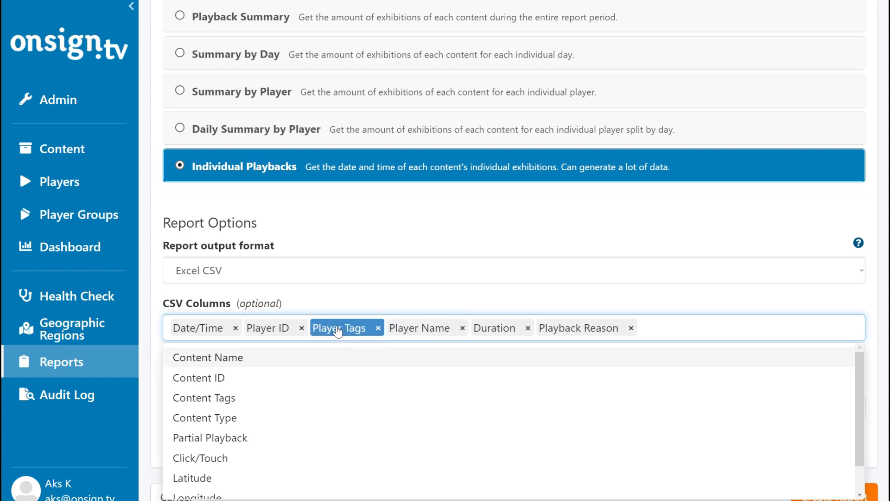
{"action": "left_click", "coordinate": [377, 304]}
{"action": "scroll", "coordinate": [377, 304], "scroll_direction": "down", "scroll_amount": 1}
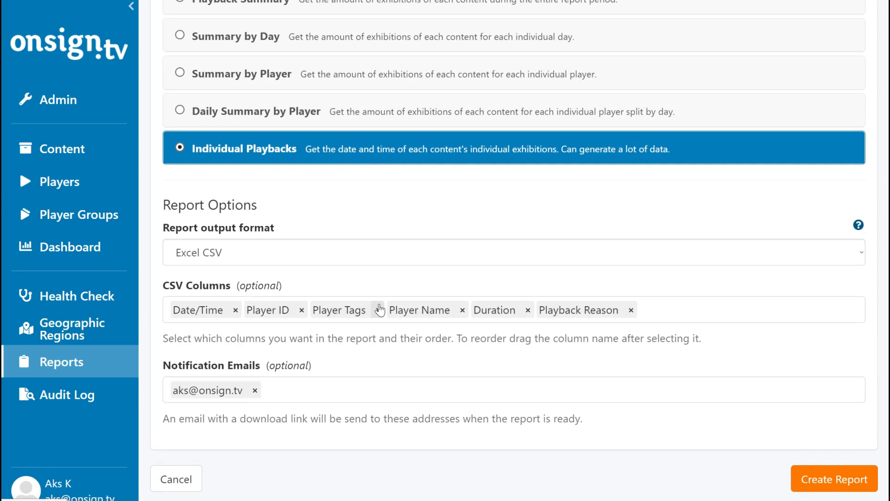
{"action": "left_click", "coordinate": [370, 391]}
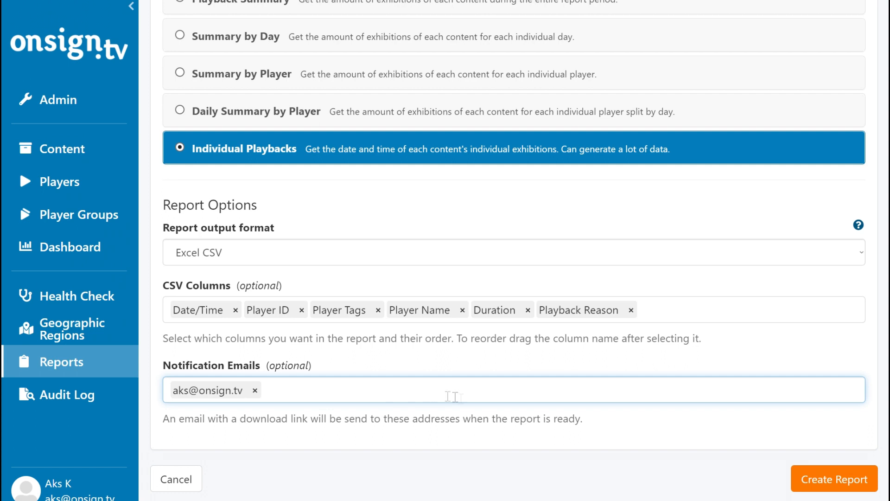
Create the scheduled Individual Playbacks report and download its Excel CSV zip
{"action": "left_click", "coordinate": [828, 476]}
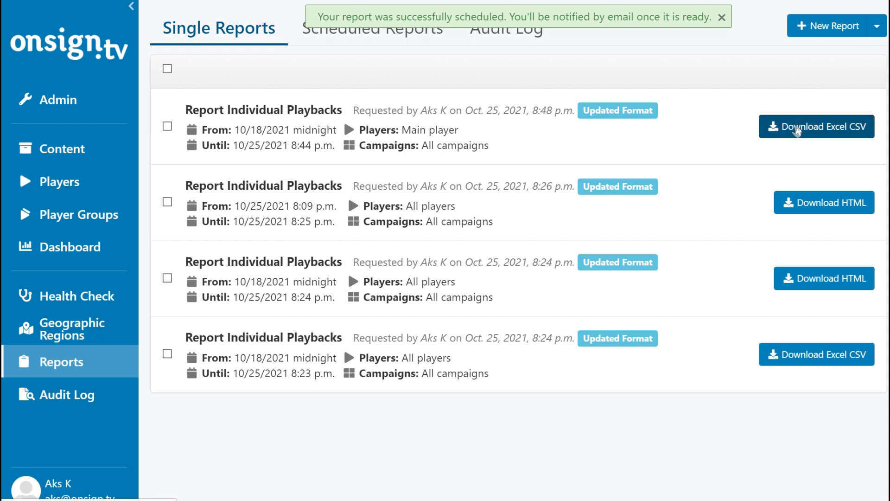
{"action": "left_click", "coordinate": [796, 131]}
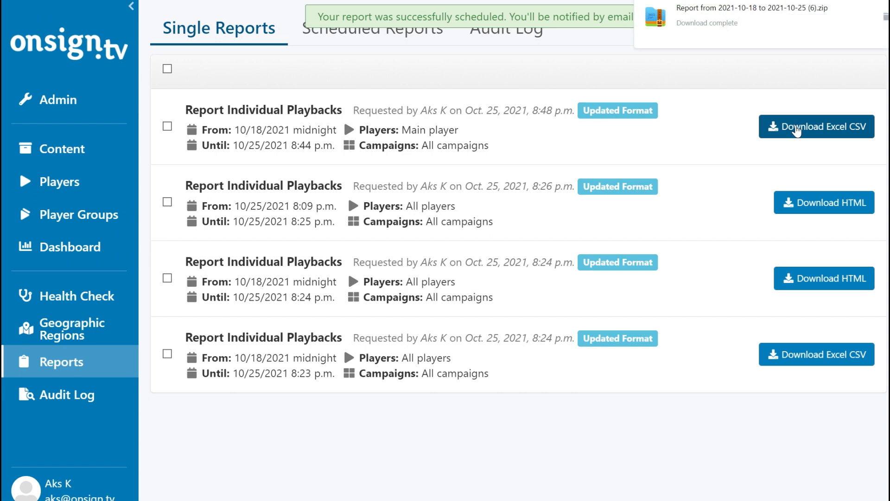